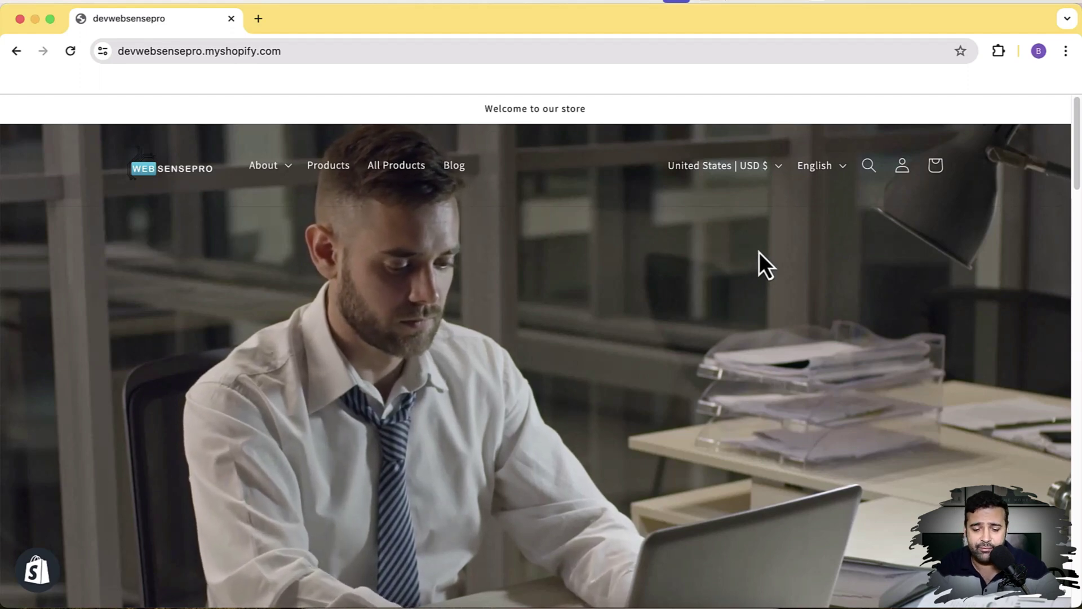
- Browse the storefront homepage, paging the feature carousel to Test 1 and Test 2 and back
scroll(760, 252, "down", 3)
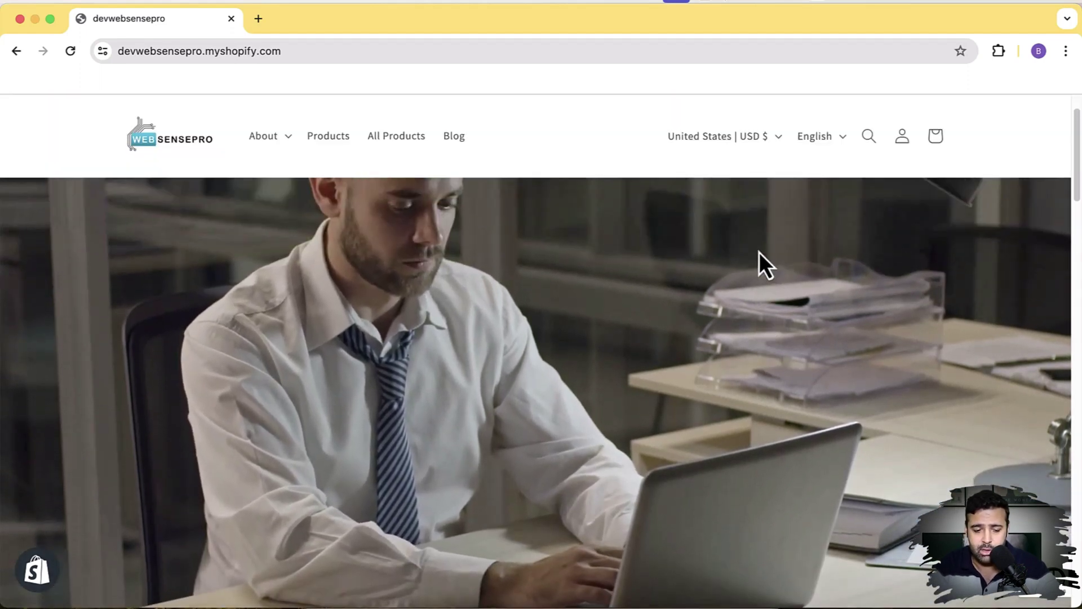
scroll(760, 253, "up", 3)
scroll(760, 255, "down", 10)
scroll(759, 252, "down", 15)
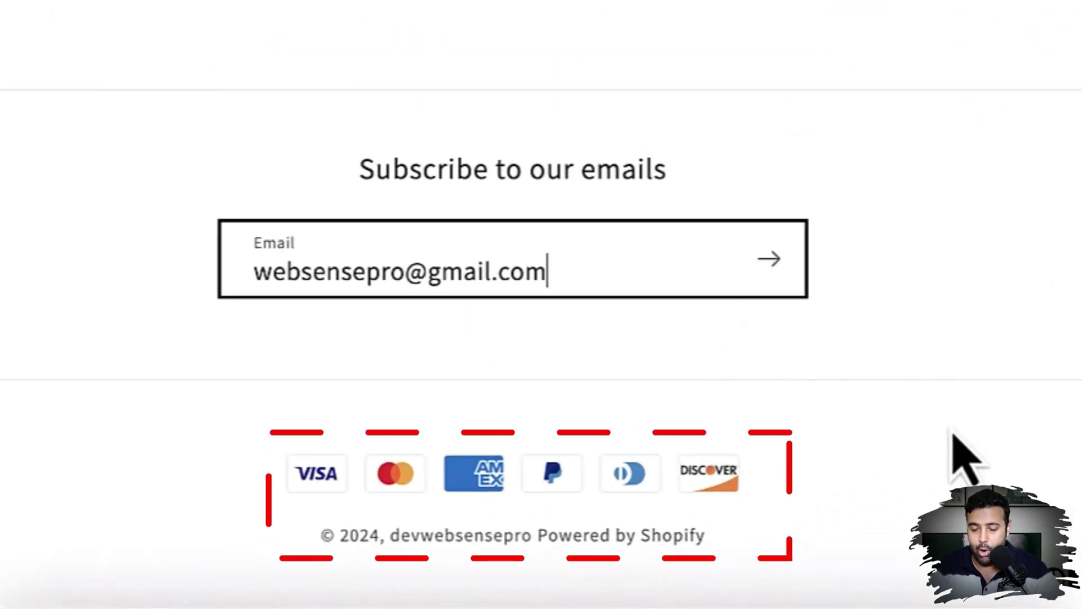
scroll(1013, 347, "up", 3)
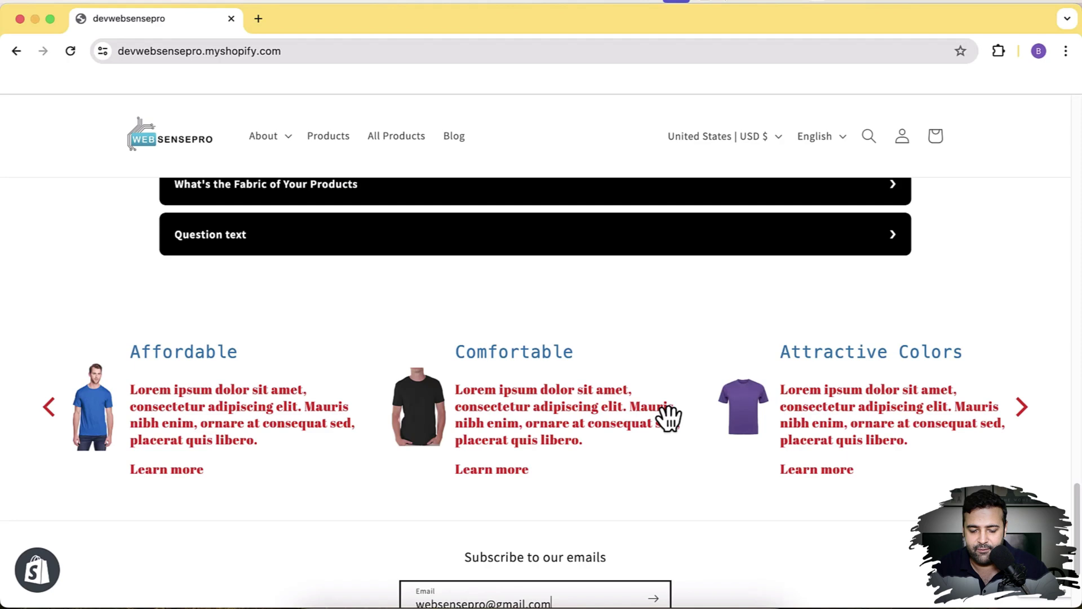
left_click(1025, 406)
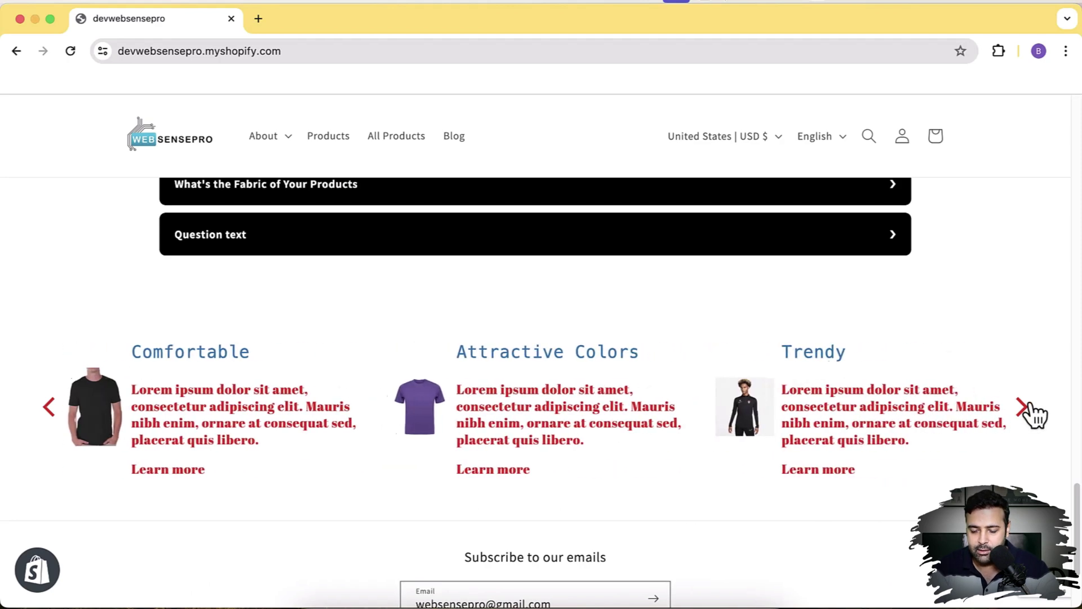
left_click(1026, 407)
left_click(1026, 407)
left_click(1026, 407)
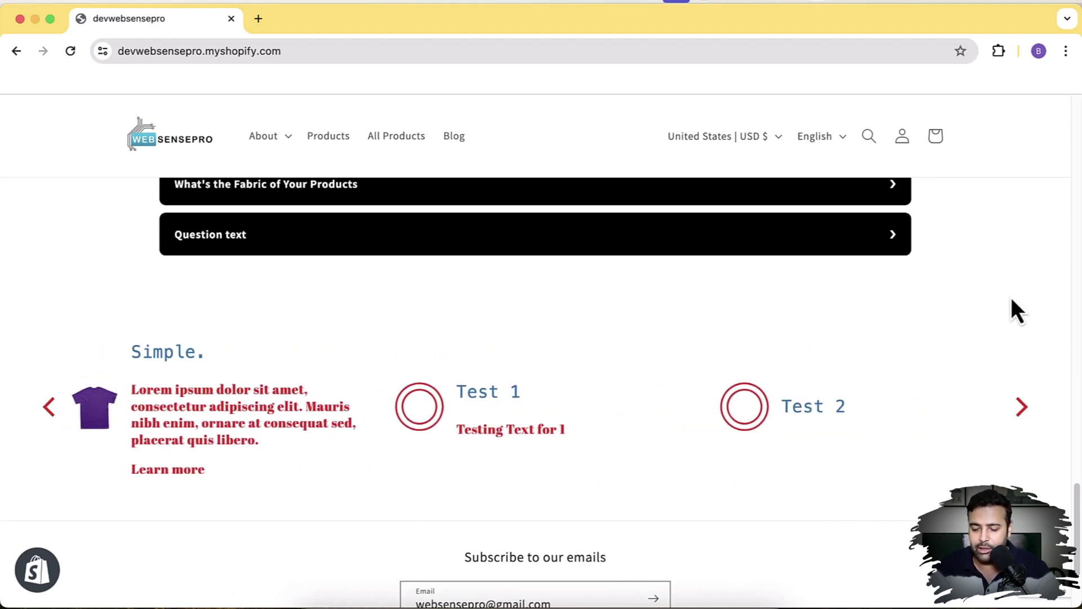
left_click(50, 417)
left_click(51, 417)
left_click(50, 417)
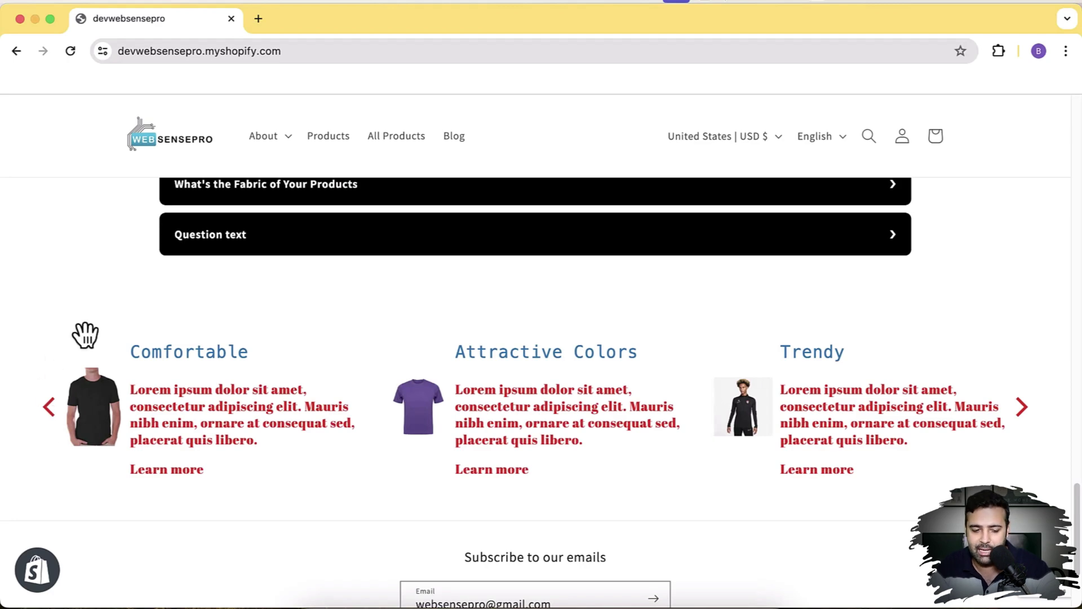
- Expand and collapse the first FAQ question on the homepage
scroll(86, 333, "up", 3)
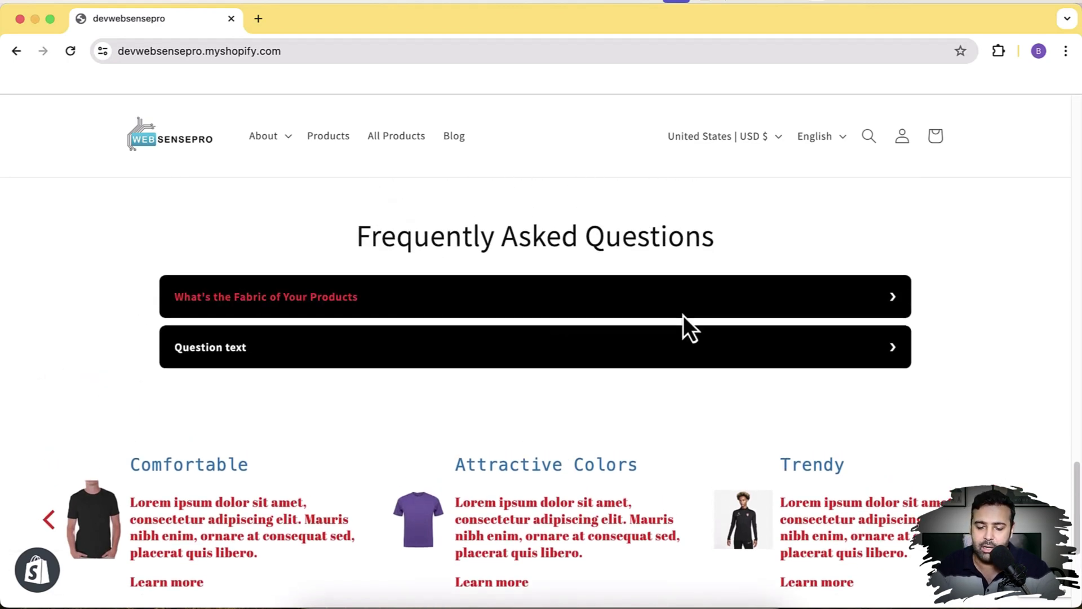
left_click(756, 302)
left_click(756, 303)
scroll(936, 356, "up", 5)
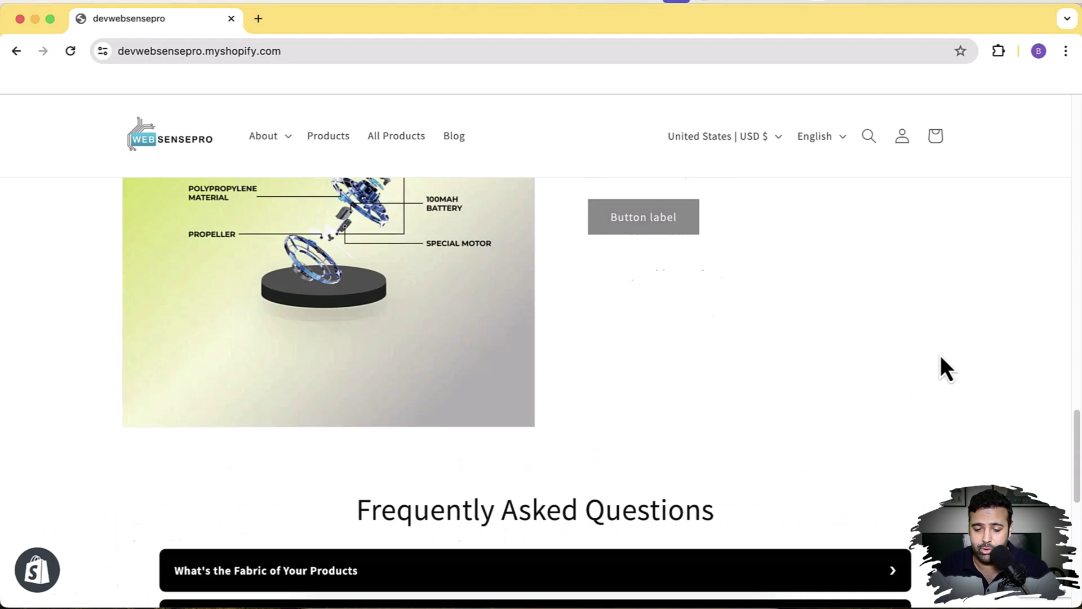
scroll(941, 357, "up", 15)
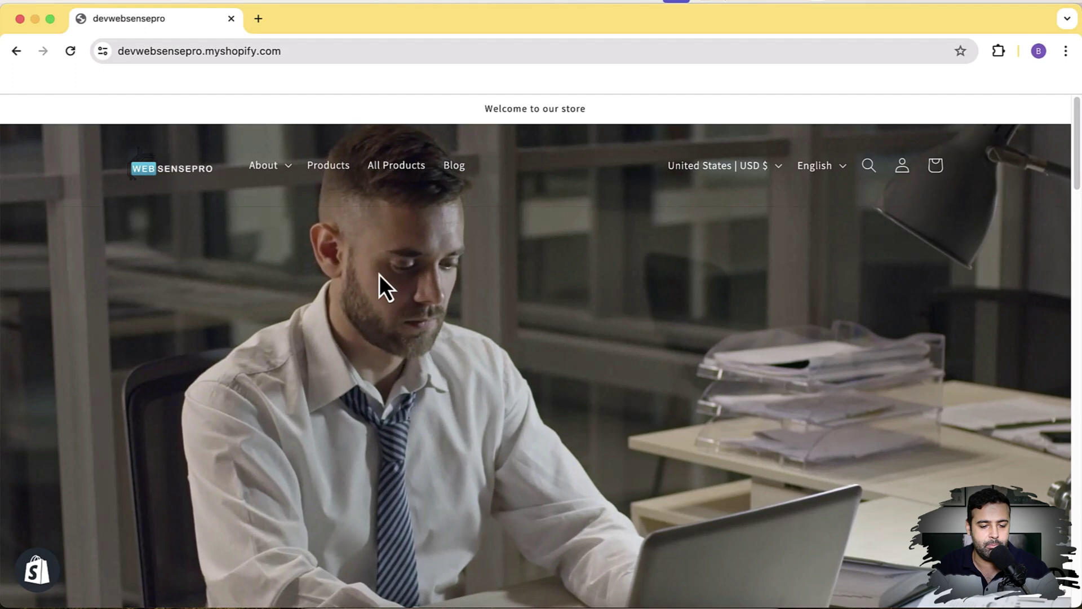
- Load the store's URL plus 'admin' in a new tab and go to Online Store themes
left_click(337, 53)
key("super+c")
key("super+t")
key("super+v")
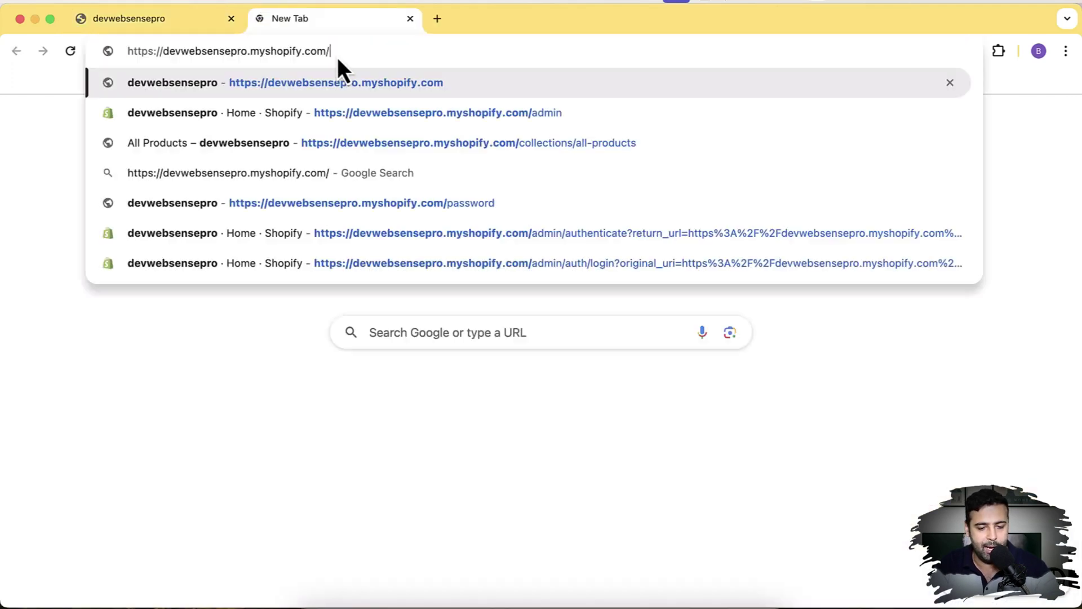
type("admin")
key("Return")
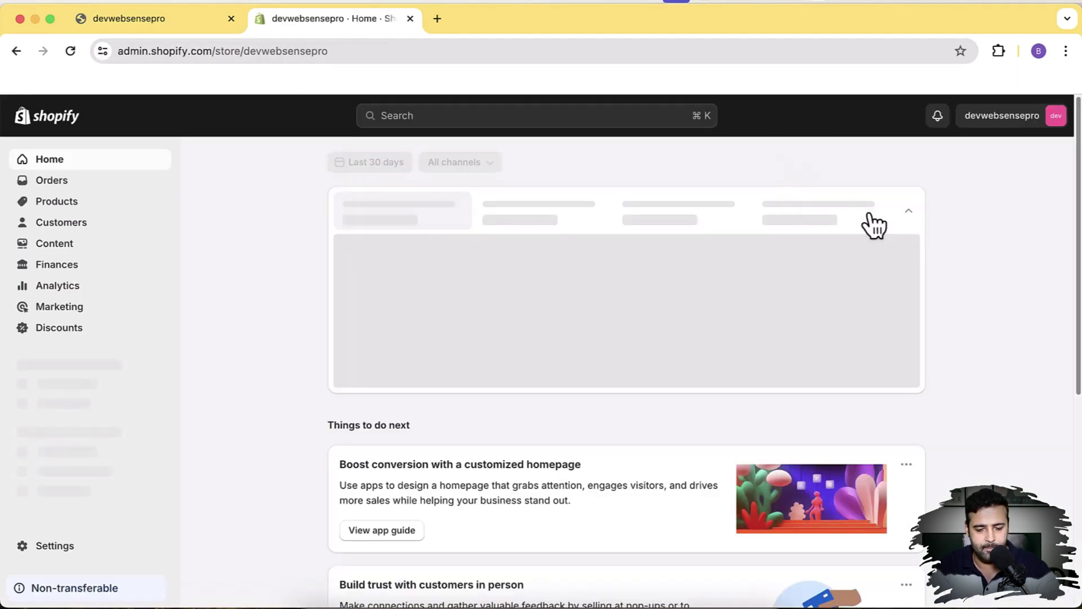
scroll(936, 222, "down", 1)
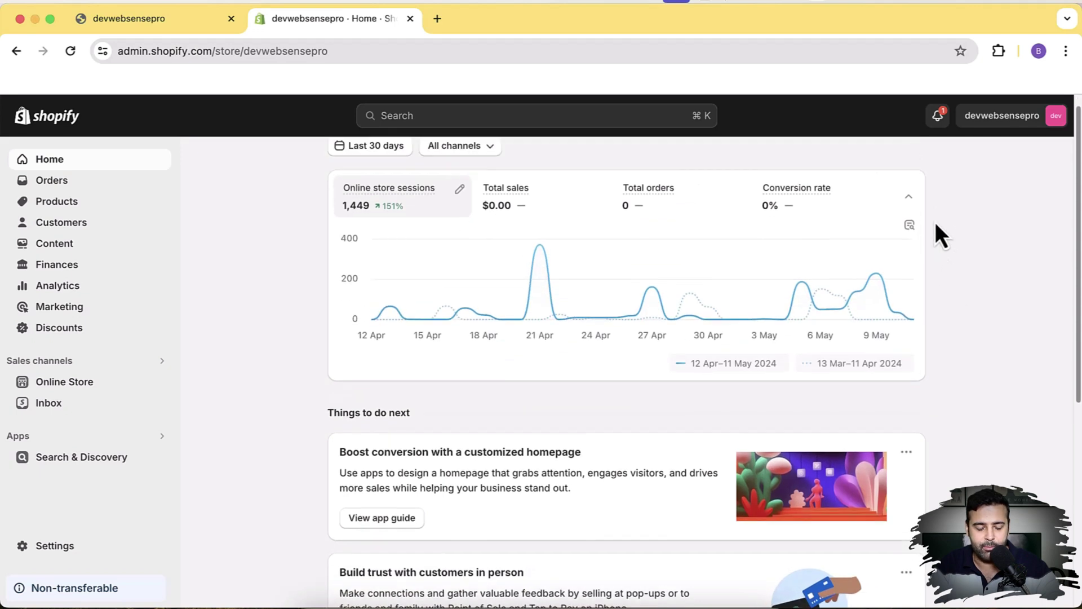
scroll(477, 257, "up", 1)
left_click(111, 384)
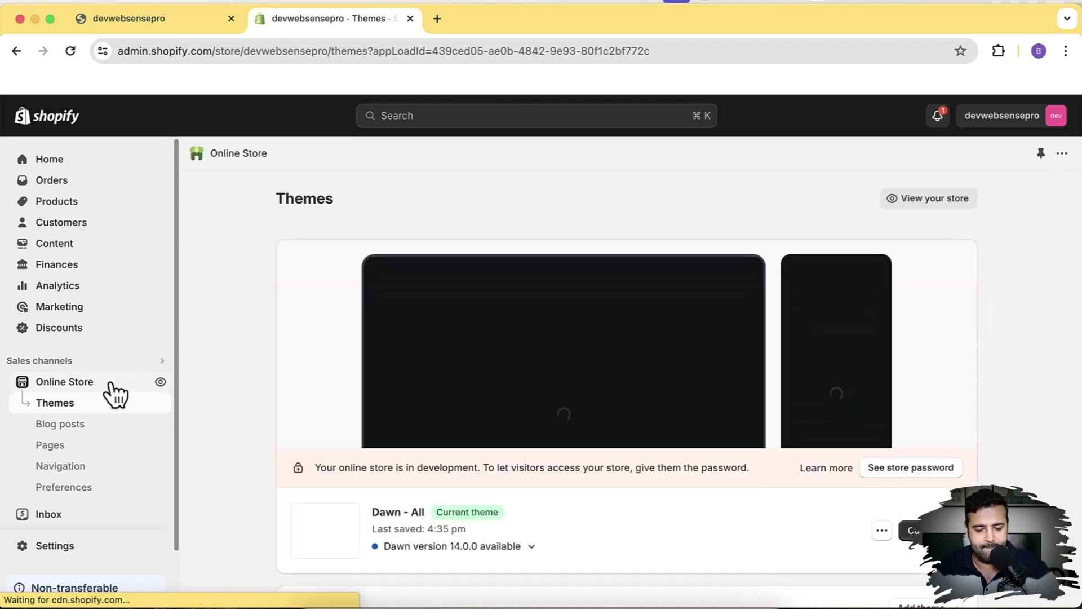
- Choose 'Edit default theme content' from the Dawn - All theme's actions menu
scroll(979, 284, "down", 3)
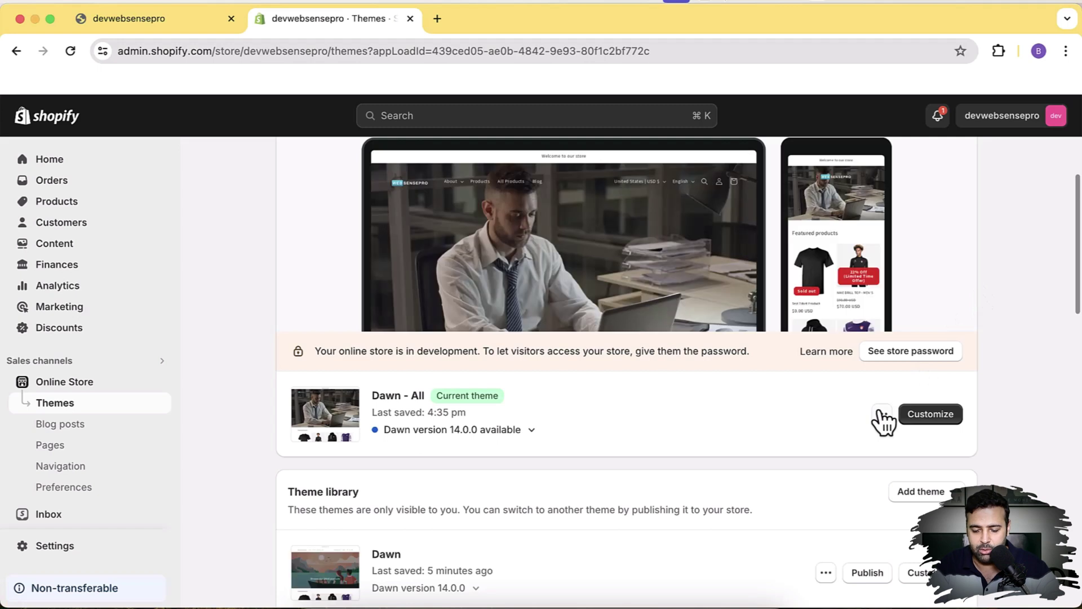
left_click(882, 414)
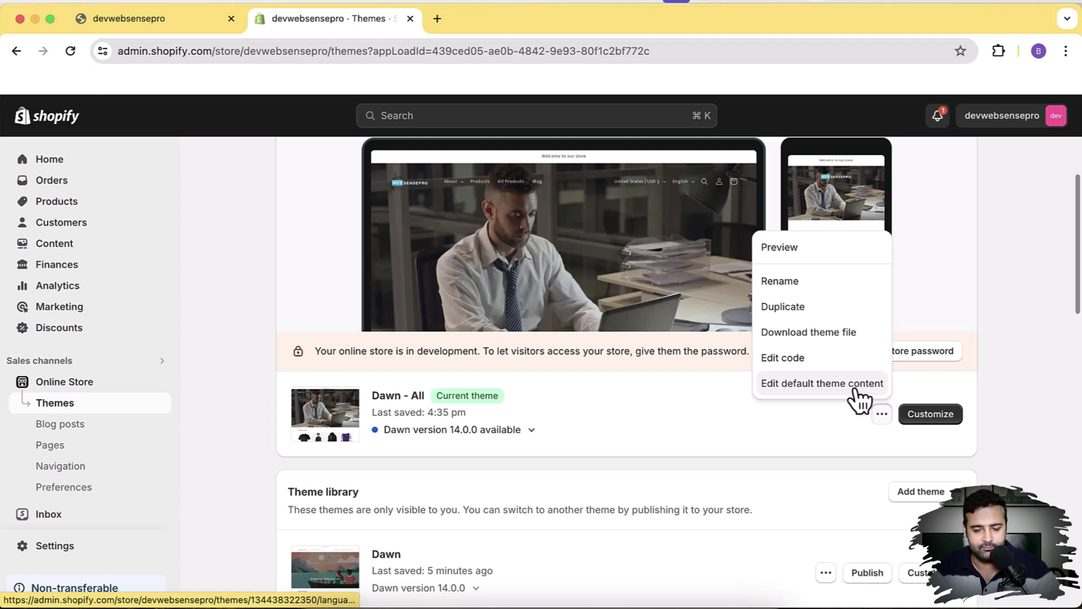
left_click(856, 389)
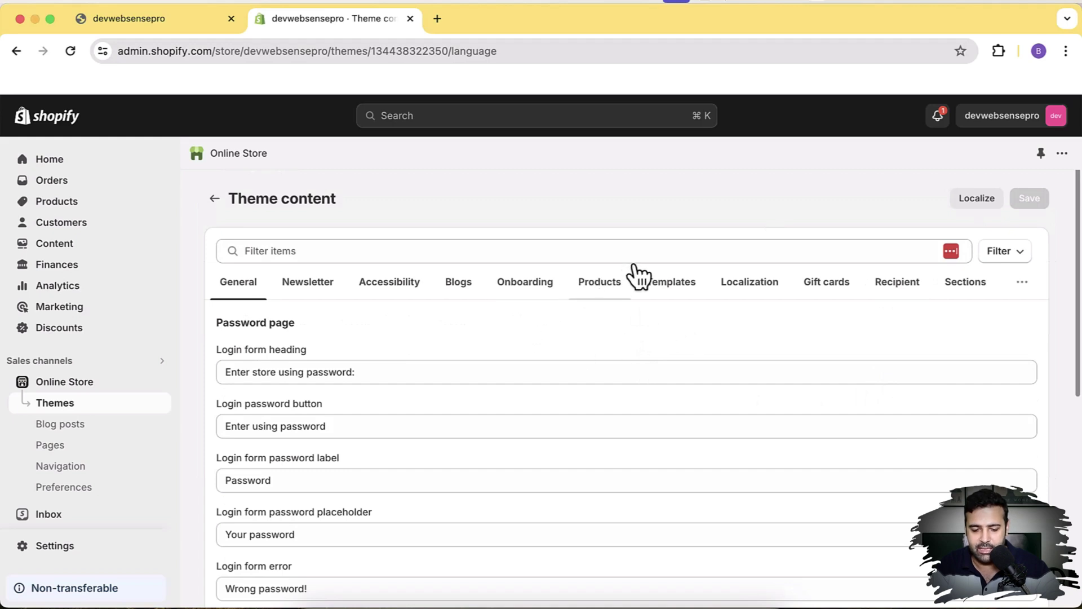
- Filter the theme content items for 'powere' to find the Powered by shopify field
left_click(648, 252)
type("pwer")
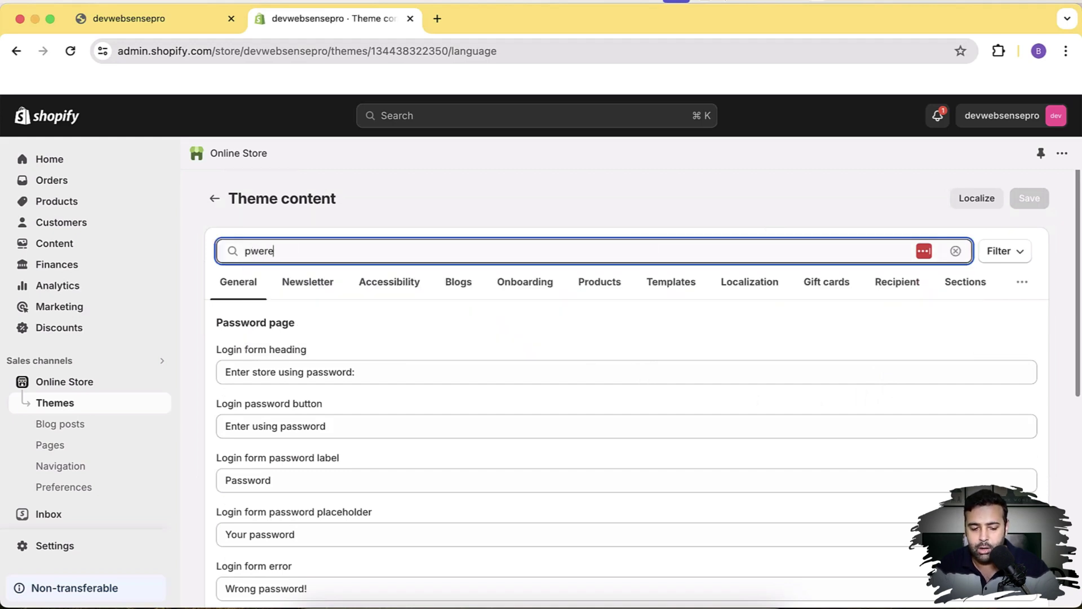
type("e")
key("BackSpace")
key("BackSpace")
key("BackSpace")
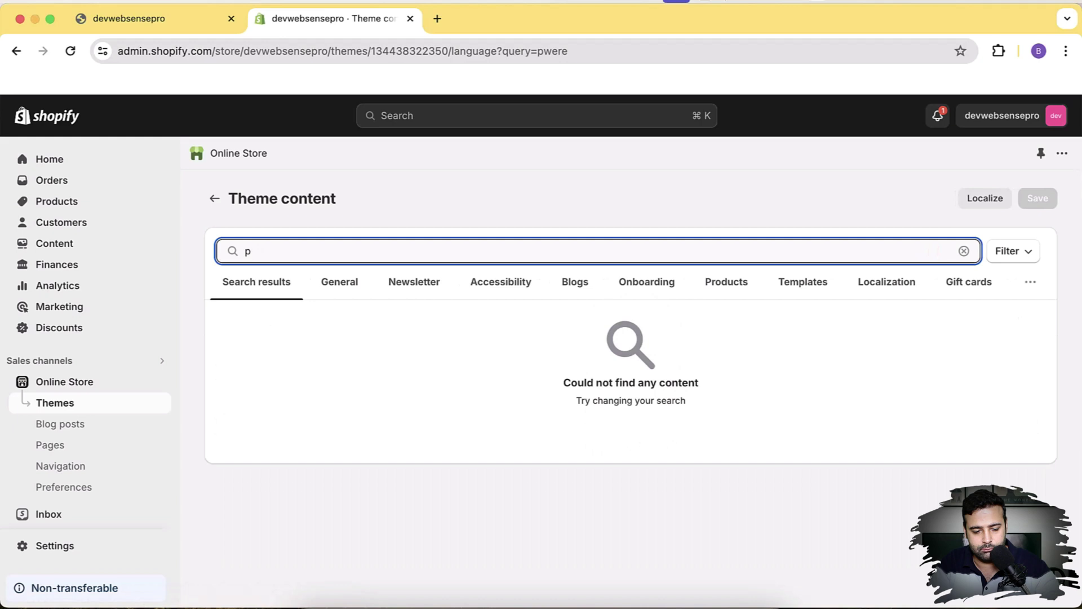
type("oewered")
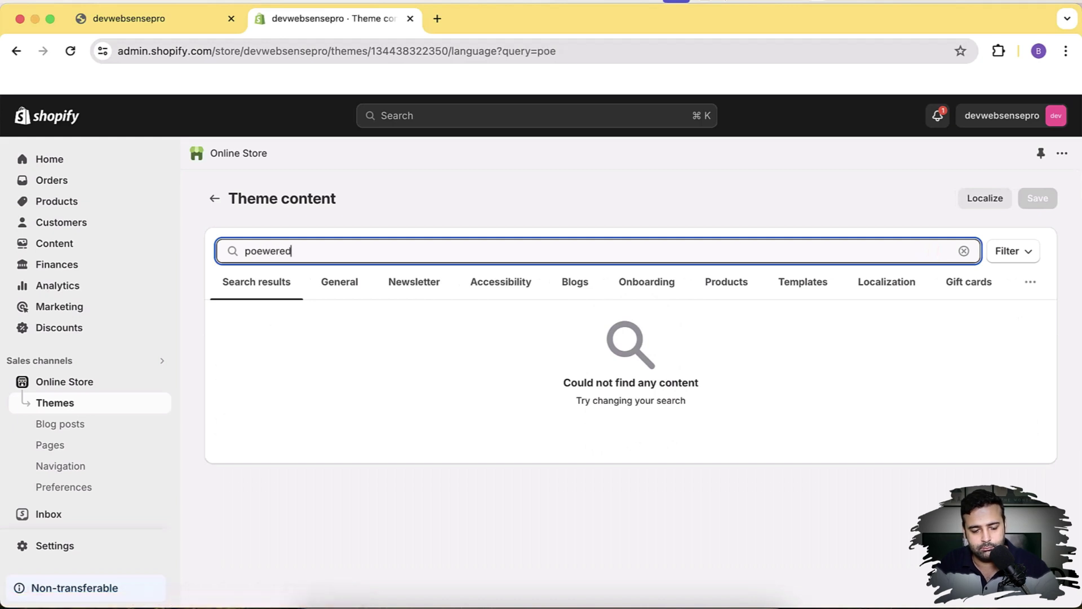
key("super+a")
type("po")
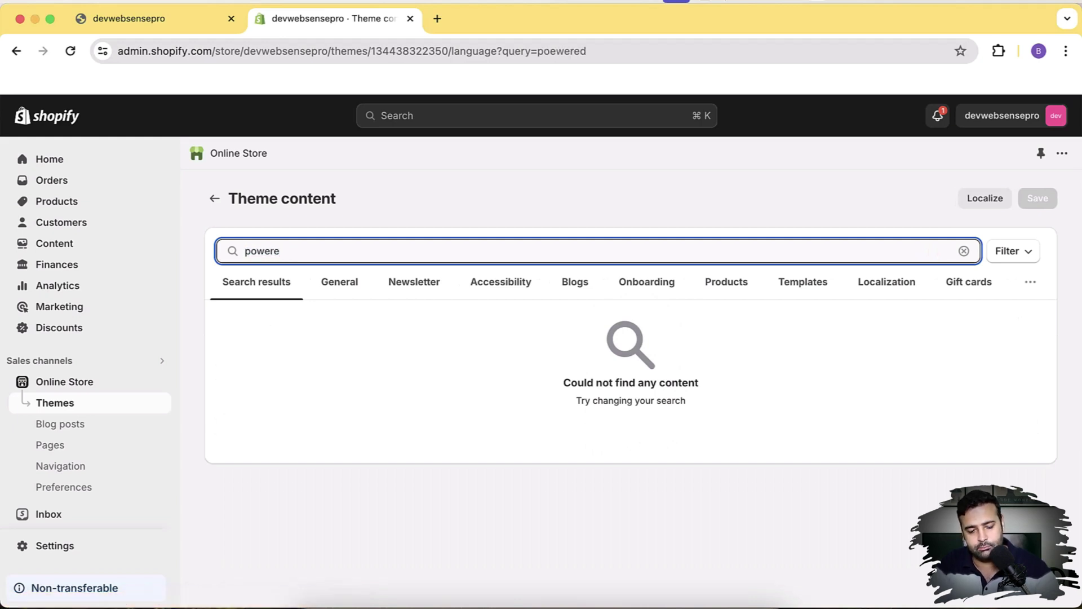
scroll(647, 257, "down", 1)
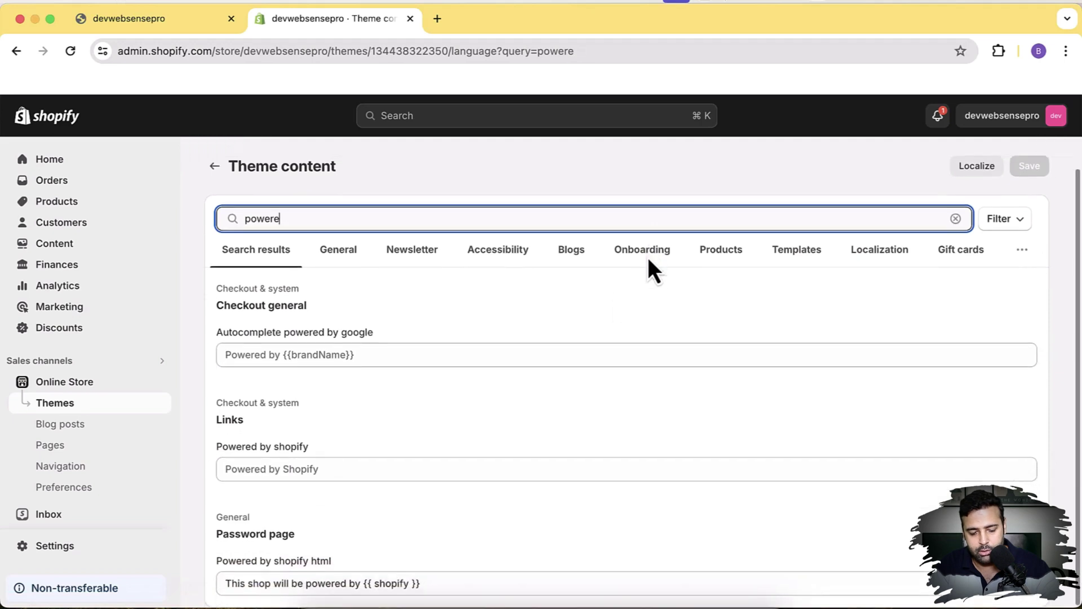
- Clear the Powered by shopify field, save, and return to the storefront tab
left_click(369, 473)
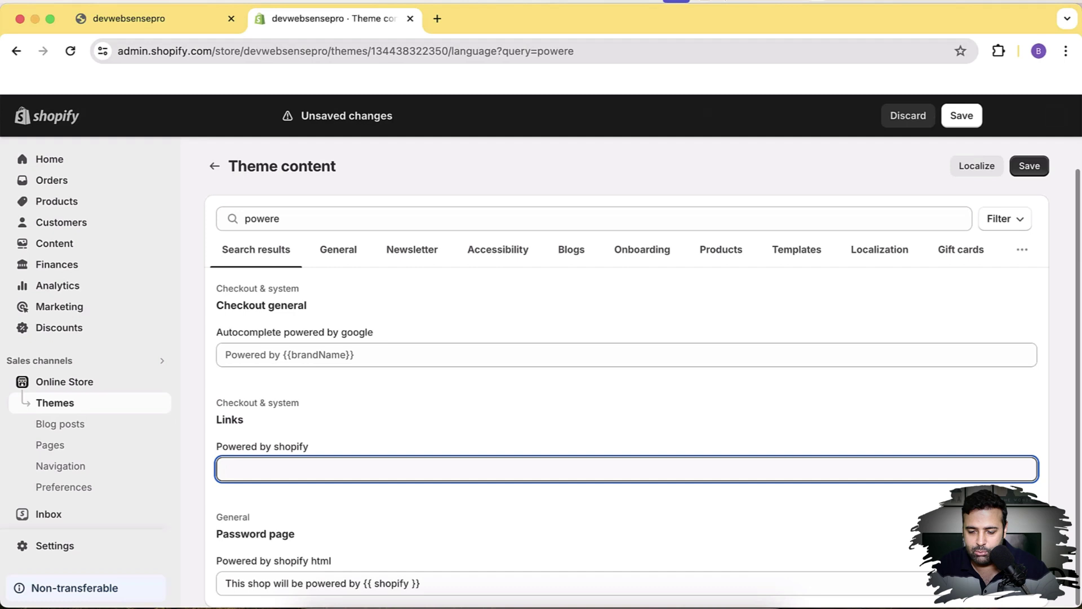
left_click(1027, 166)
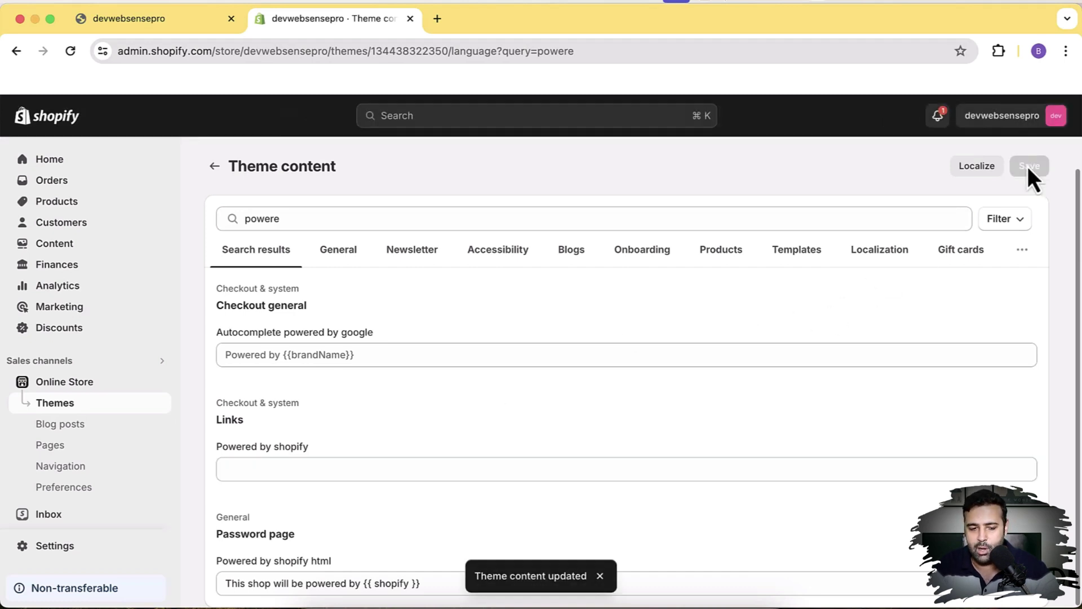
left_click(182, 33)
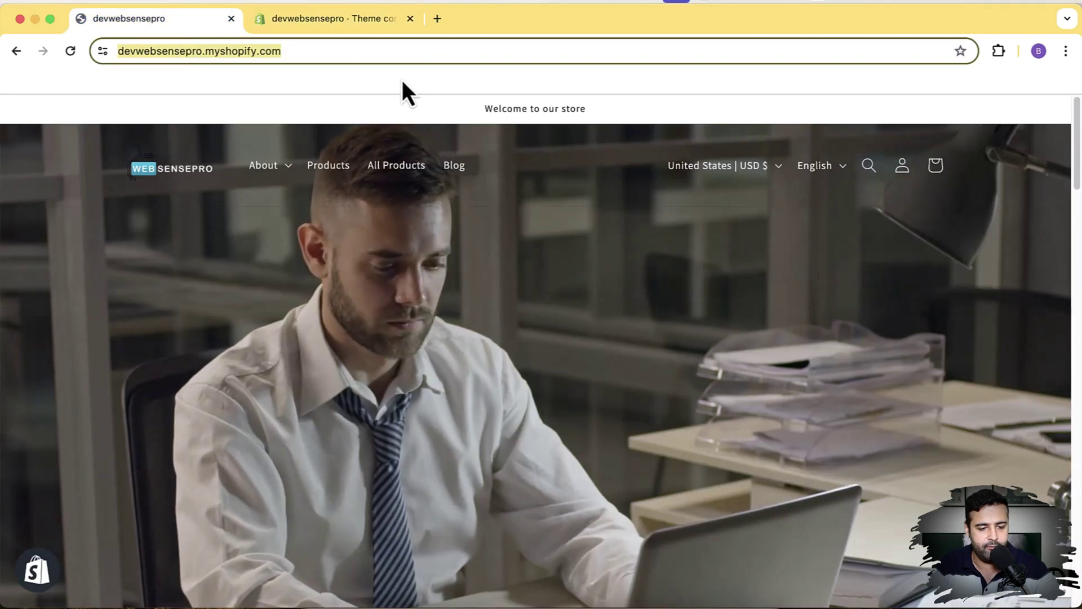
- Reload the storefront to check the footer without the Powered by Shopify credit
key("Return")
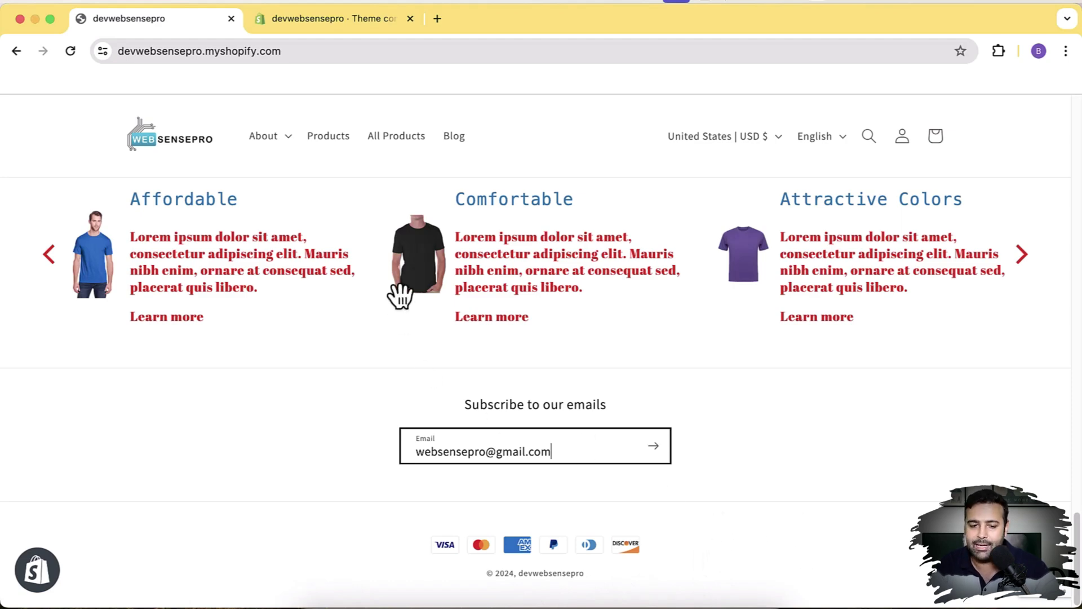
- Enter 'Powered by WebSensePro' in the Powered by shopify field and save
left_click(318, 23)
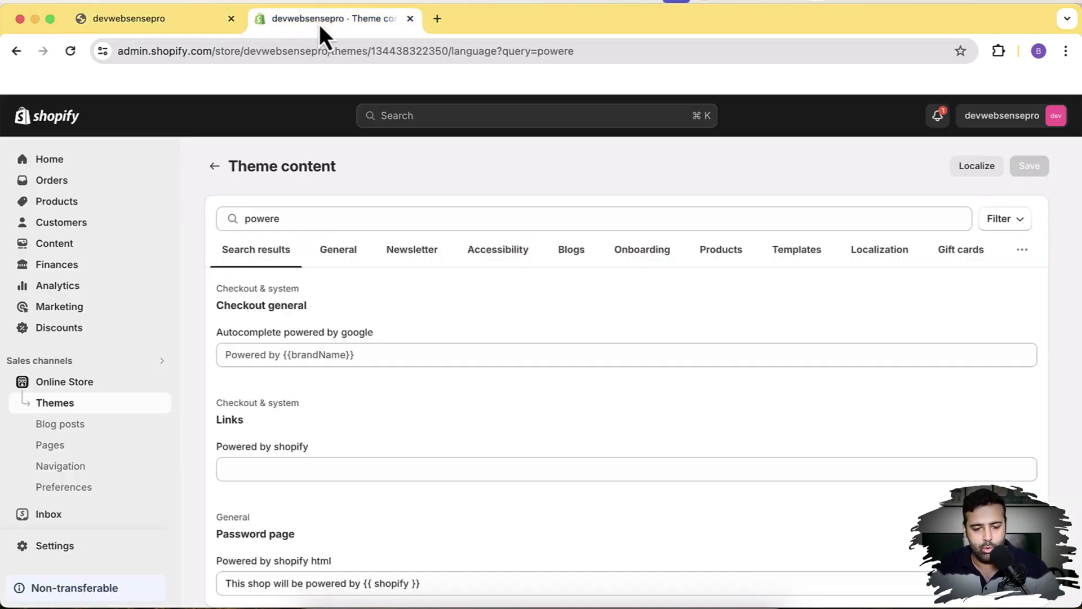
left_click(415, 469)
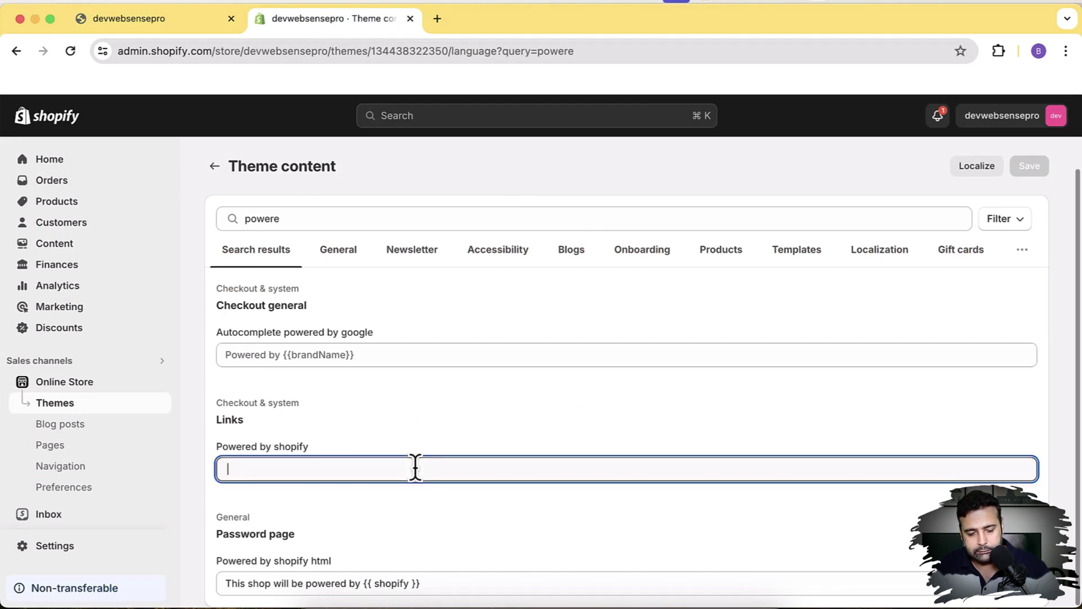
type("Powered by WebSense")
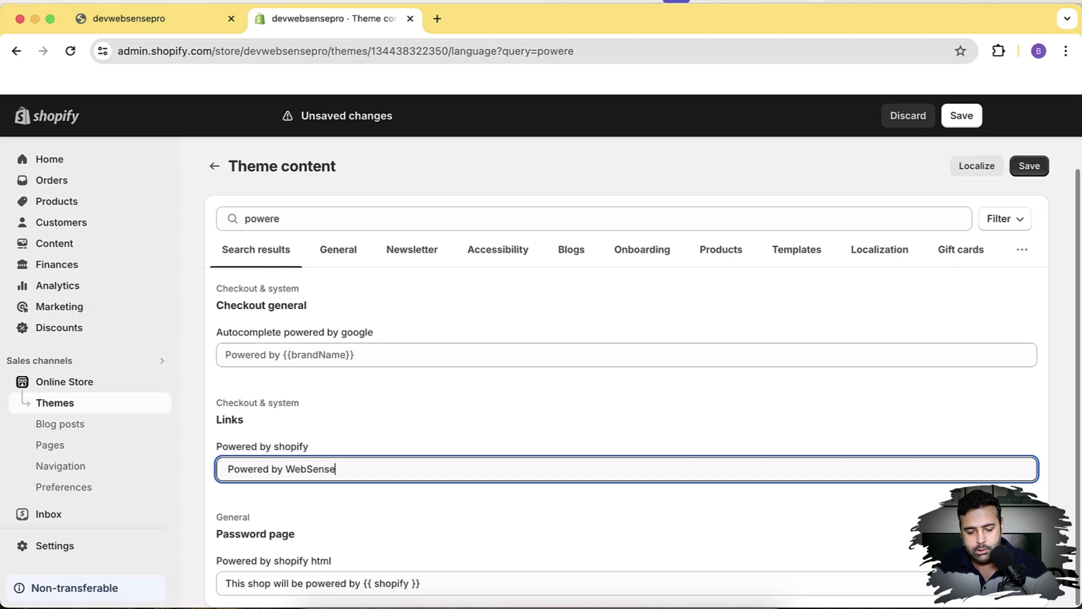
type("Pro")
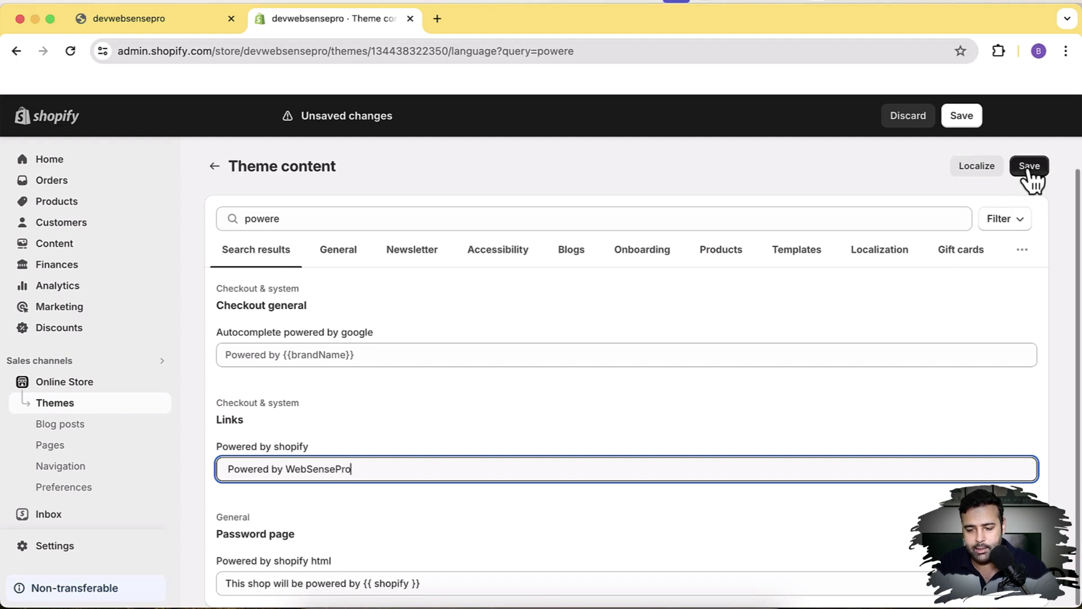
left_click(1029, 166)
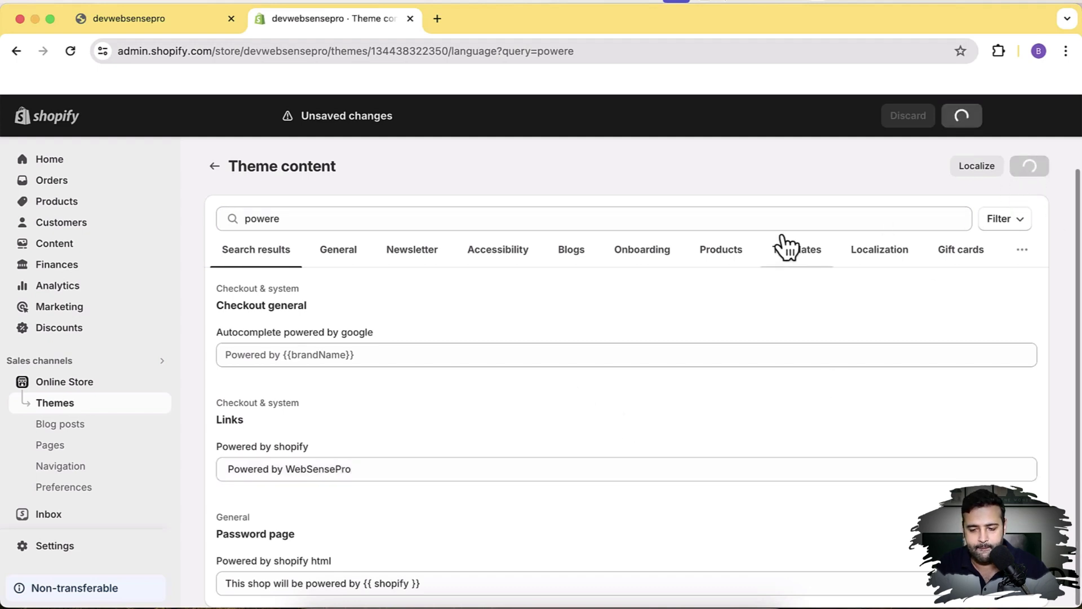
- Reload the storefront so the footer shows '© 2024, devwebsensepro Powered by WebSensePro'
left_click(168, 31)
left_click(278, 52)
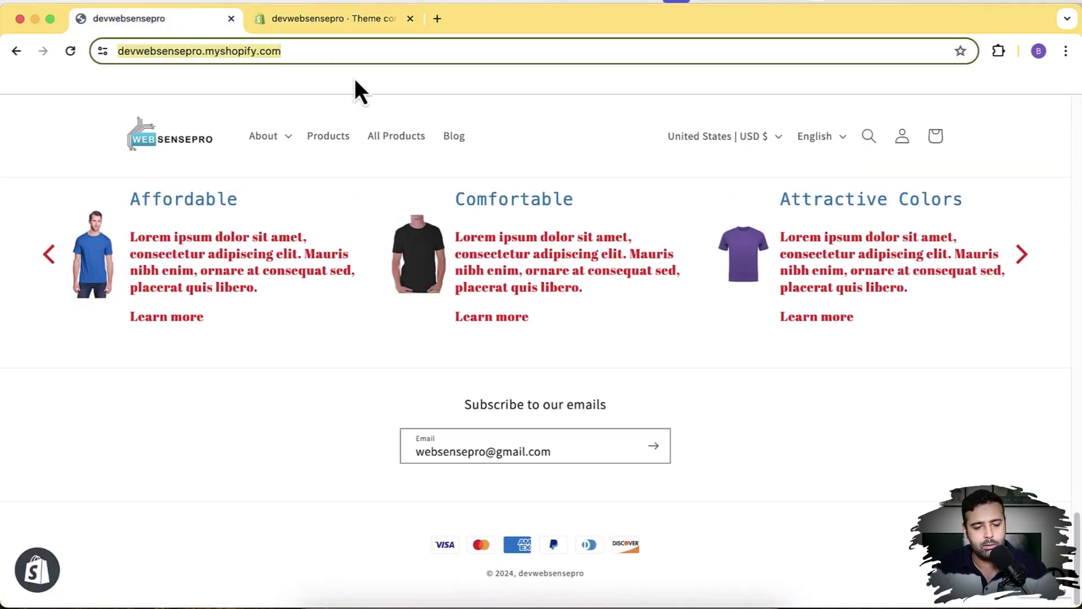
key("Return")
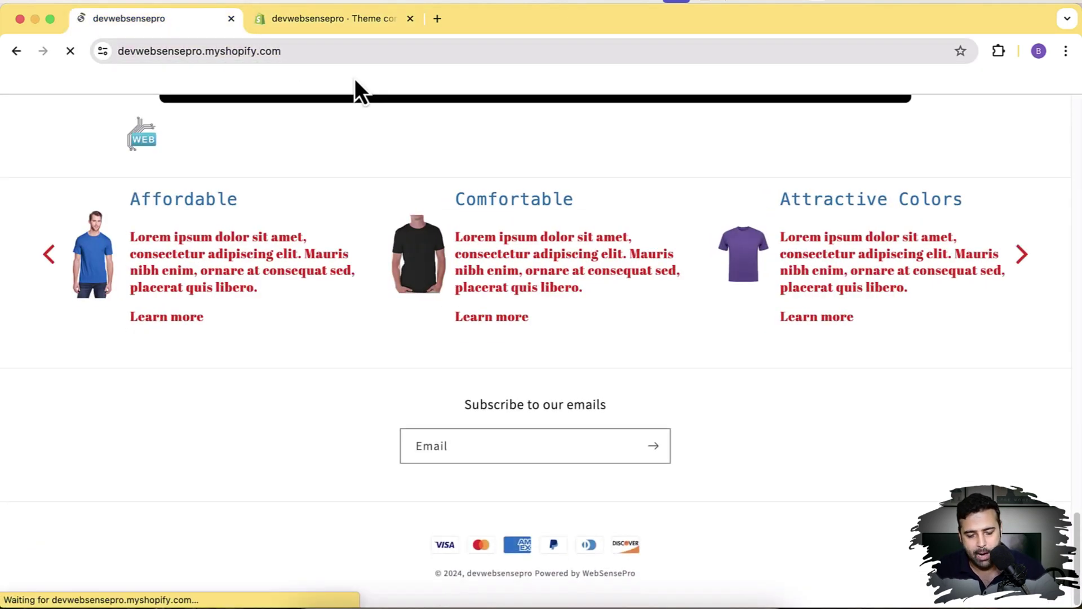